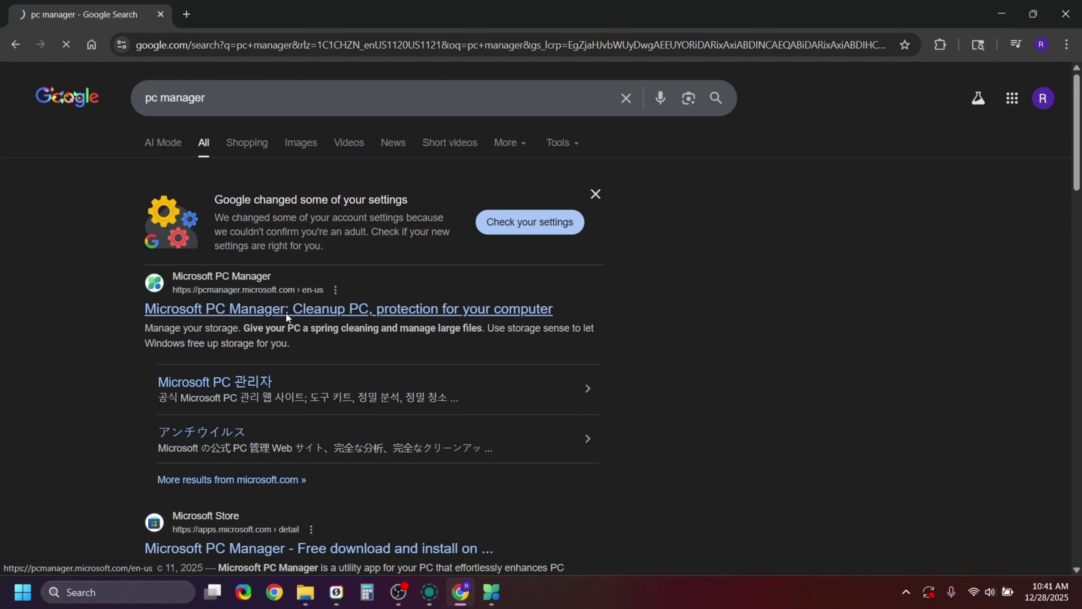
Step: Open pcmanager.microsoft.com and send its PC Manager download to the Microsoft Store
{"action": "left_click", "coordinate": [286, 312]}
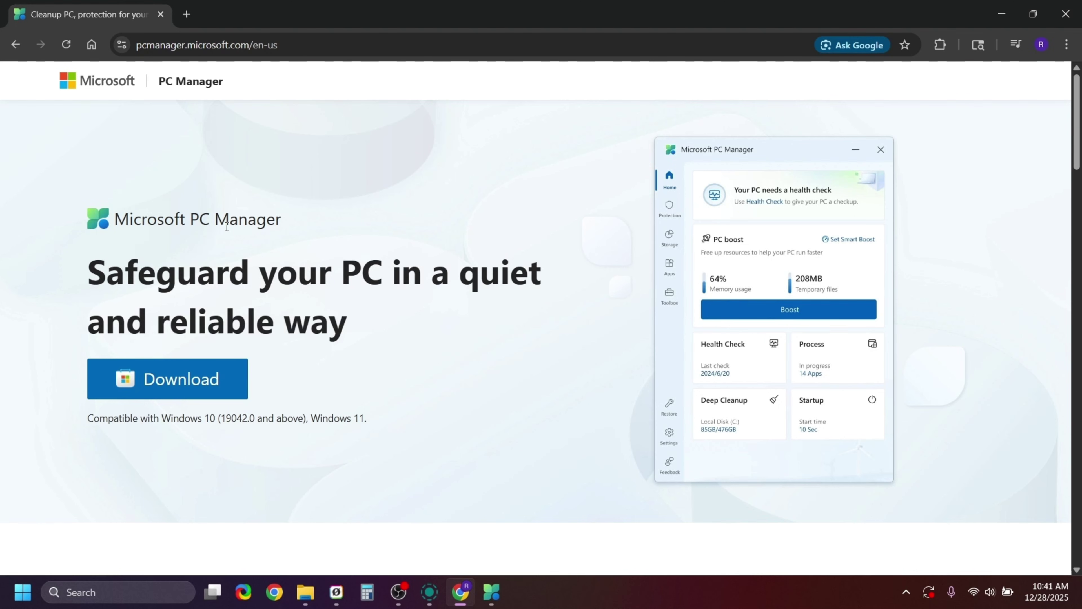
{"action": "left_click", "coordinate": [174, 385]}
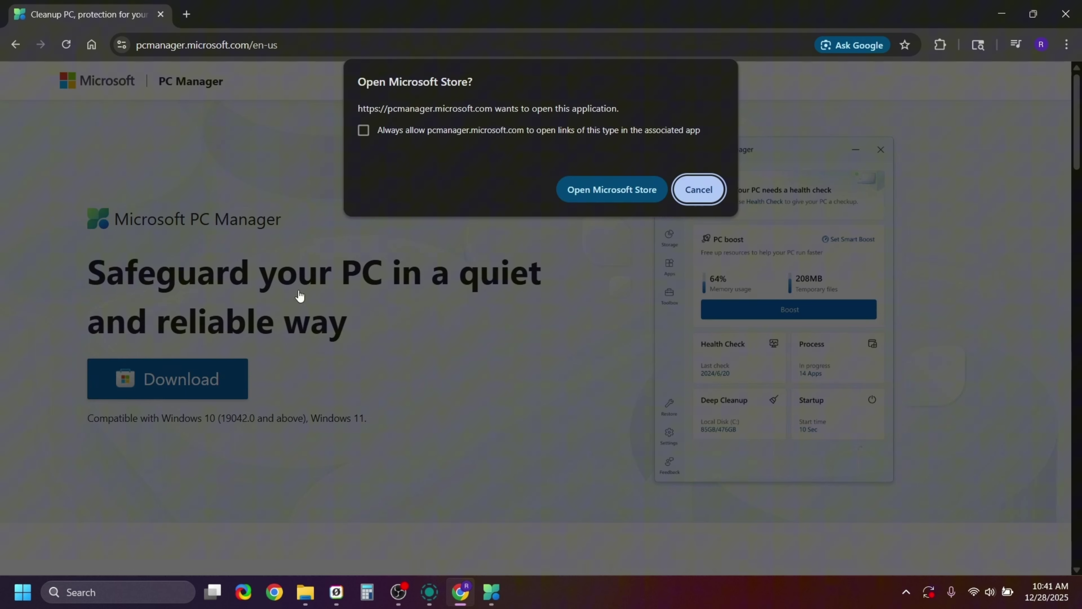
{"action": "left_click", "coordinate": [619, 193]}
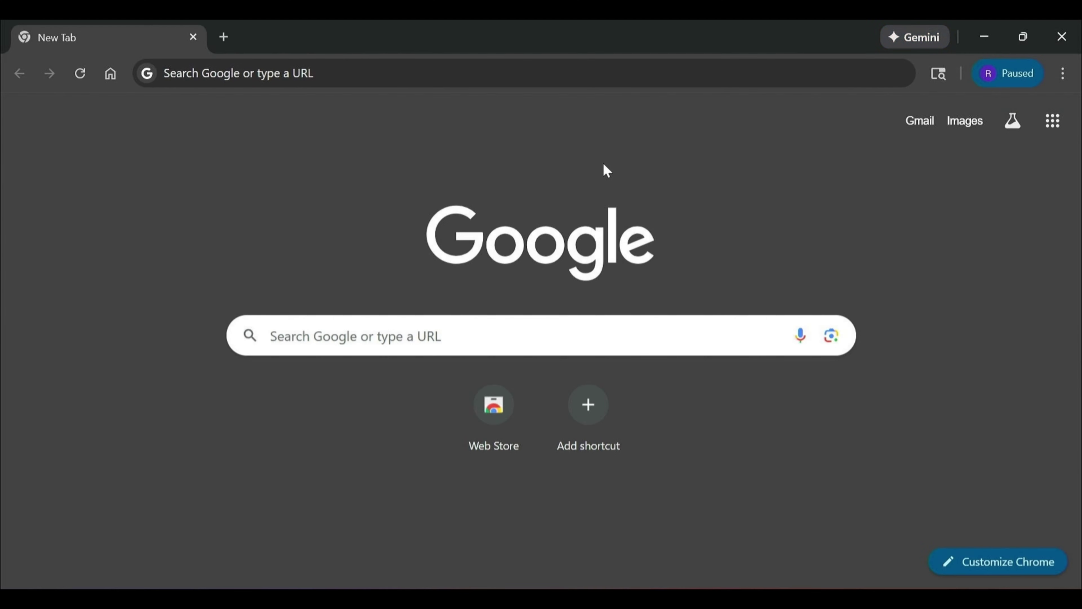
Step: From a new Google search, open PC Manager's apps.microsoft.com page and download its installer
{"action": "left_click", "coordinate": [484, 326]}
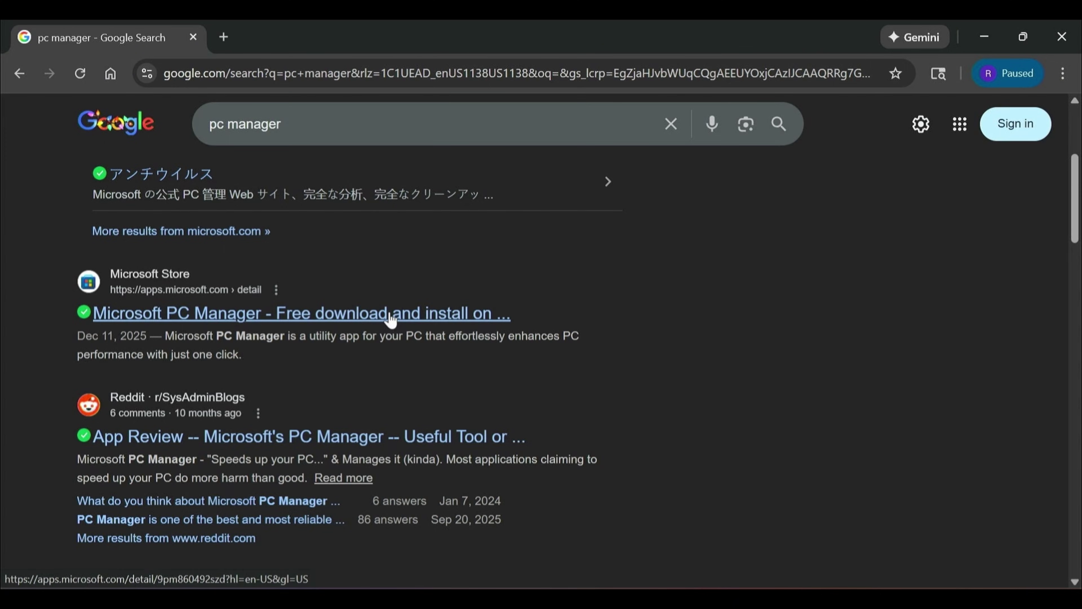
{"action": "left_click", "coordinate": [388, 309]}
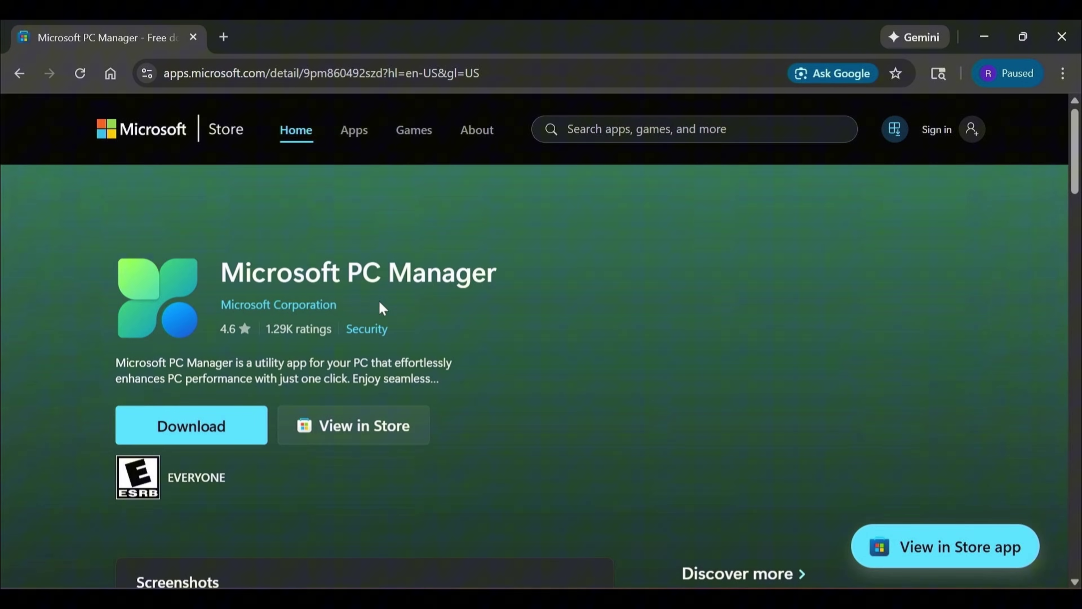
{"action": "left_click", "coordinate": [209, 426]}
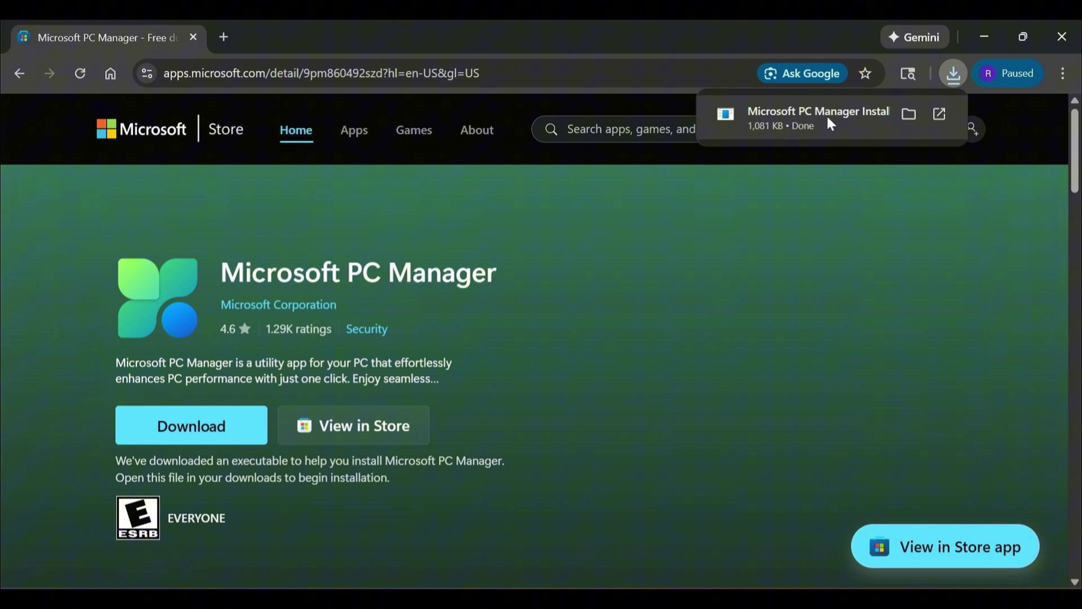
Step: Run the downloaded installer, approve UAC, and turn off auto-start at Windows sign-in
{"action": "left_click", "coordinate": [830, 124]}
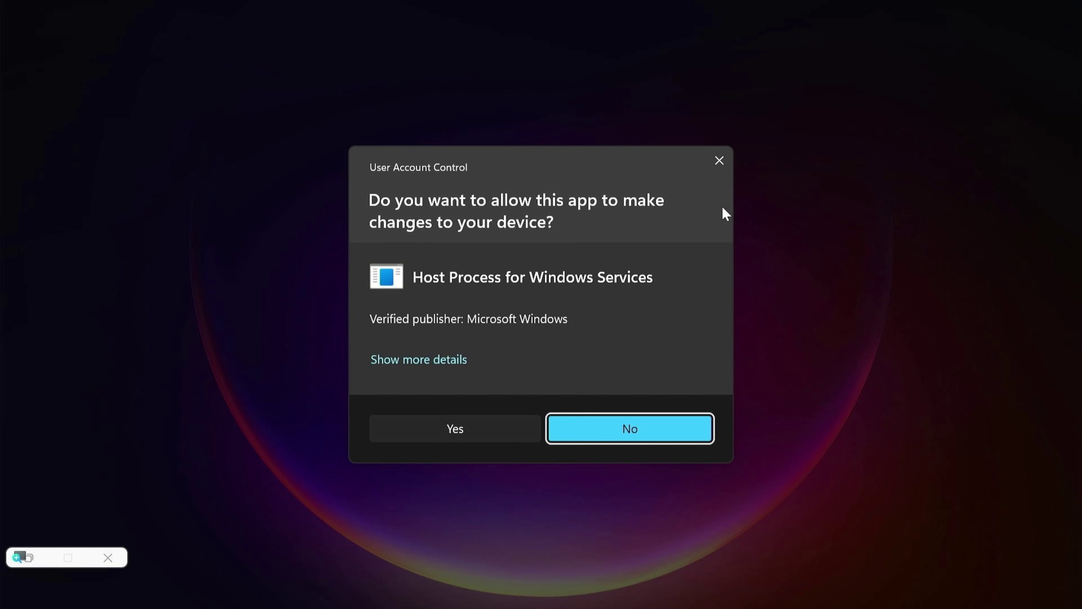
{"action": "left_click", "coordinate": [477, 433]}
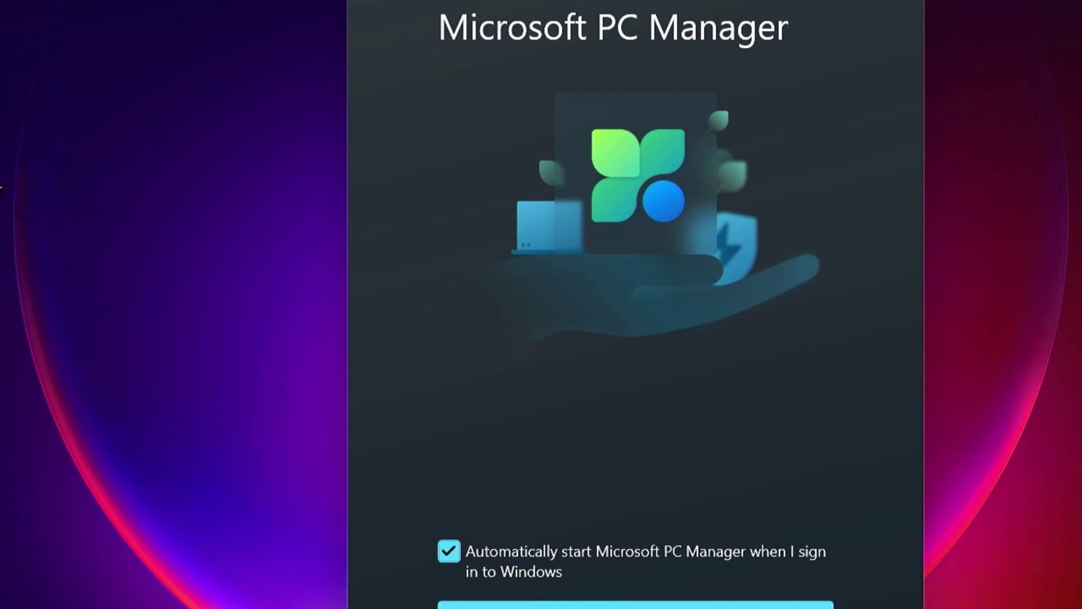
{"action": "left_click", "coordinate": [448, 552]}
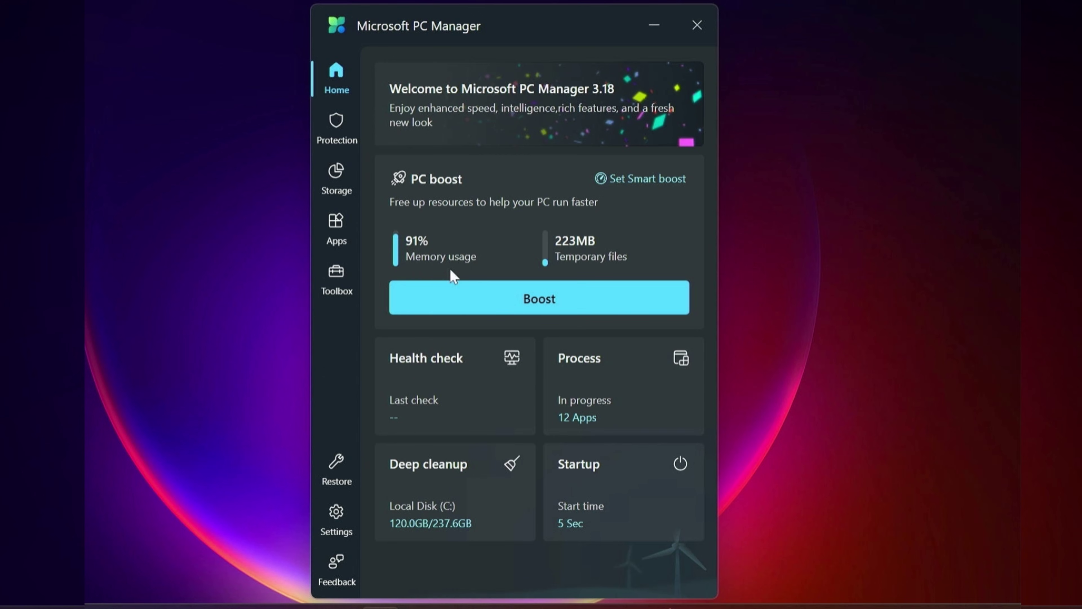
Step: Boost the PC from Home to clear 223MB of temporary files
{"action": "left_click", "coordinate": [518, 313]}
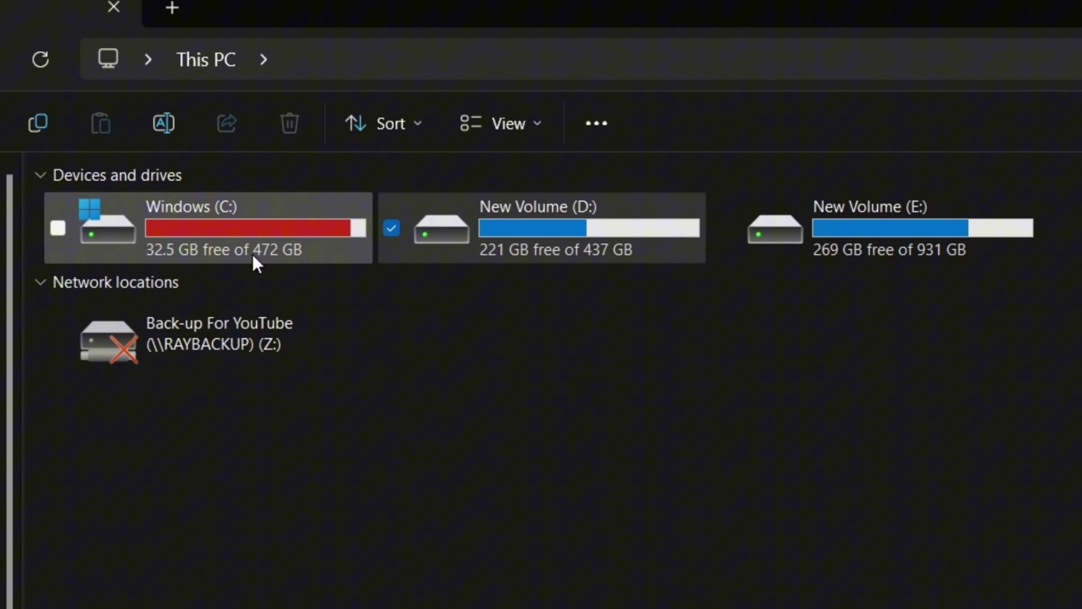
{"action": "mouse_move", "coordinate": [252, 253]}
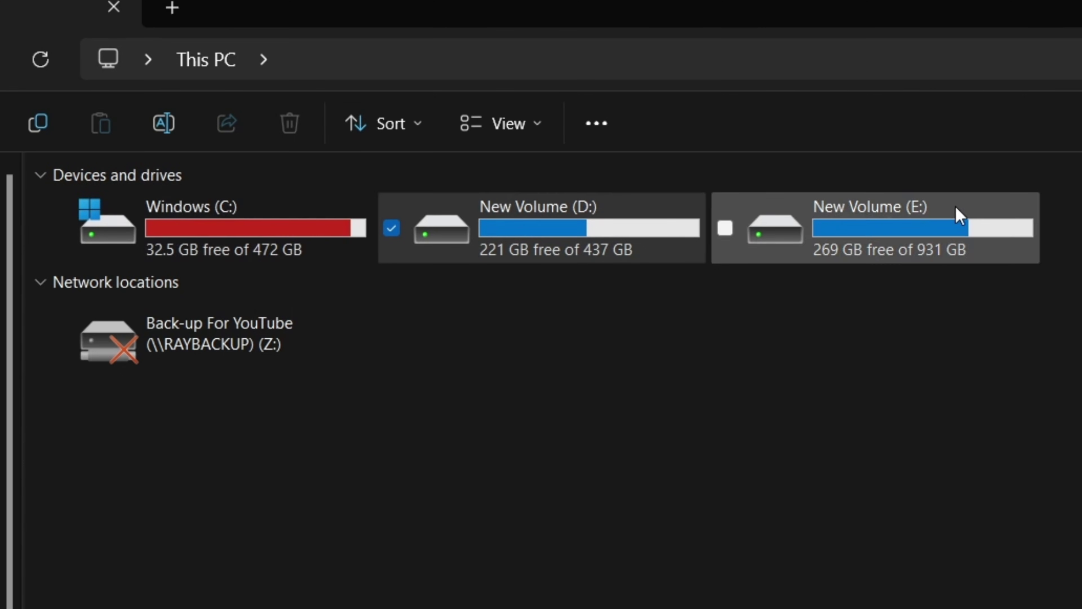
{"action": "mouse_move", "coordinate": [271, 219]}
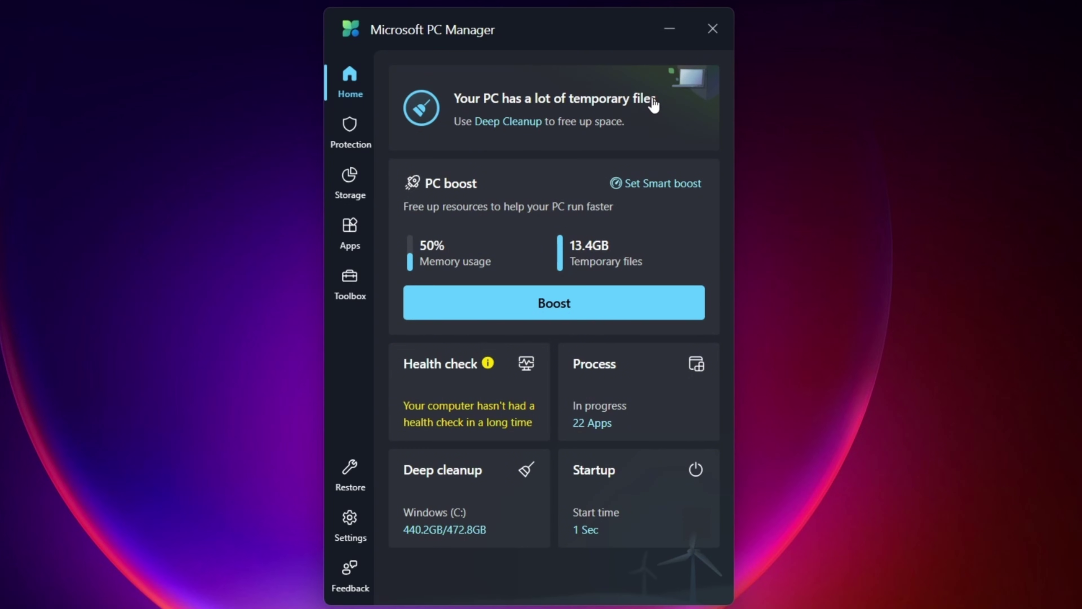
Step: Run a deep cleanup scan of drive C and review the 108.9GB of findings down to Recycle Bin
{"action": "left_click", "coordinate": [509, 124]}
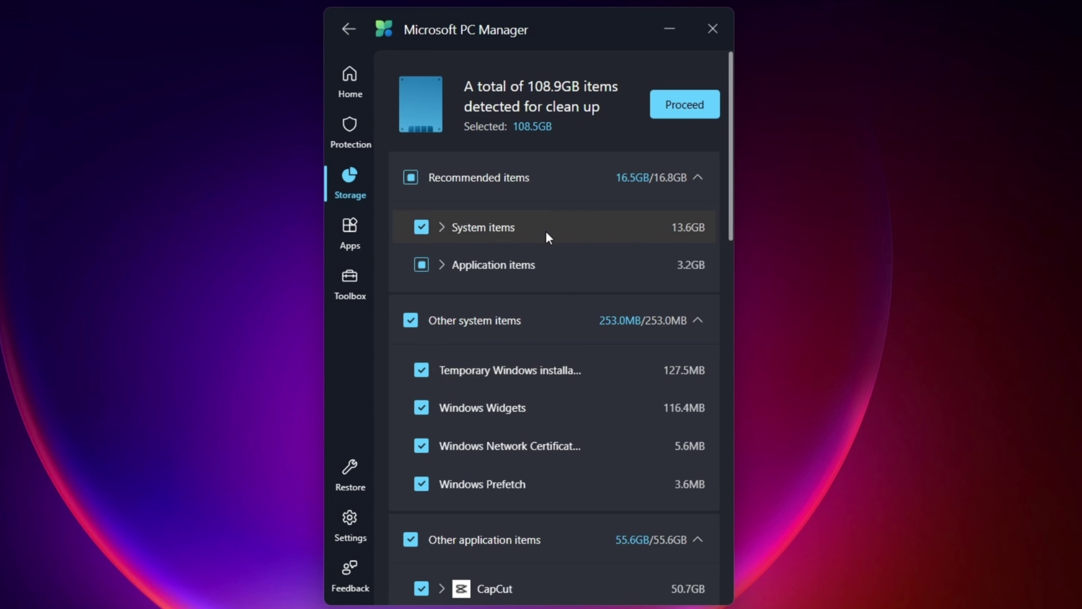
{"action": "scroll", "coordinate": [547, 235], "scroll_direction": "down", "scroll_amount": 2}
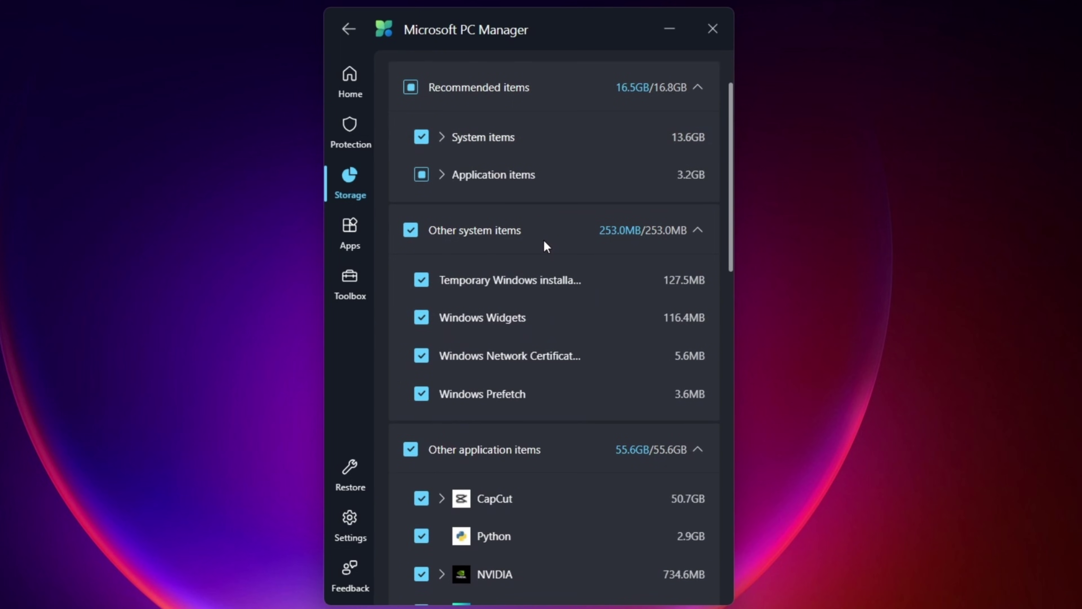
{"action": "scroll", "coordinate": [547, 246], "scroll_direction": "down", "scroll_amount": 2}
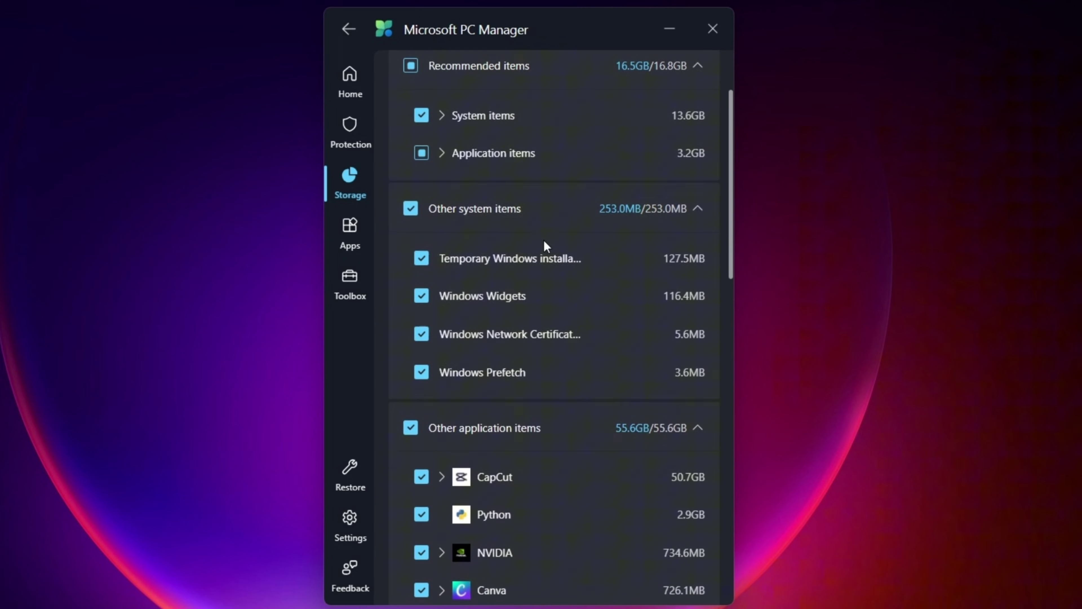
{"action": "scroll", "coordinate": [555, 242], "scroll_direction": "down", "scroll_amount": 4}
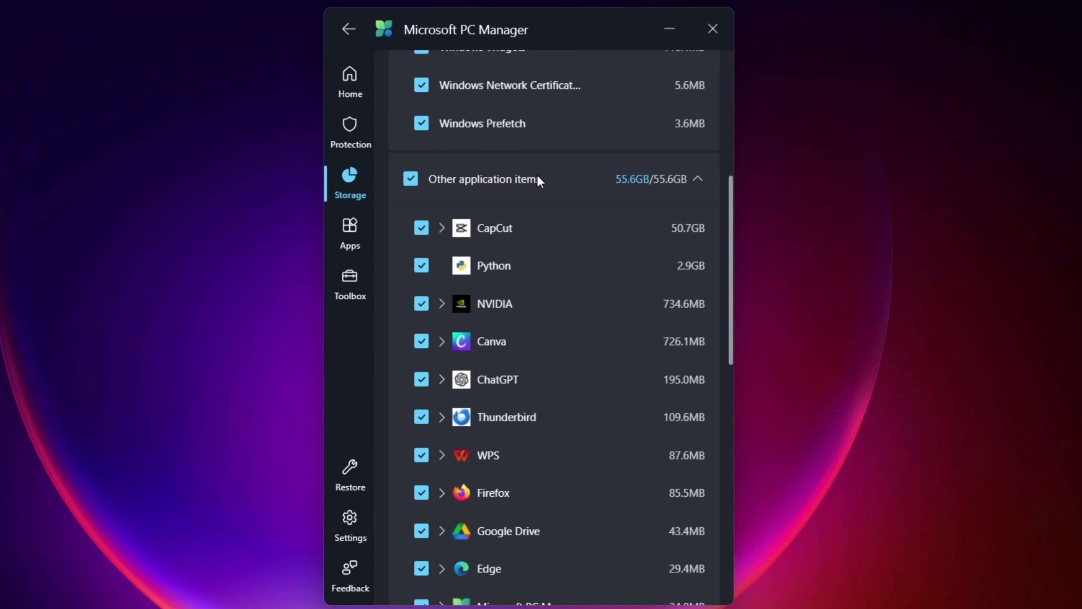
{"action": "scroll", "coordinate": [540, 253], "scroll_direction": "down", "scroll_amount": 4}
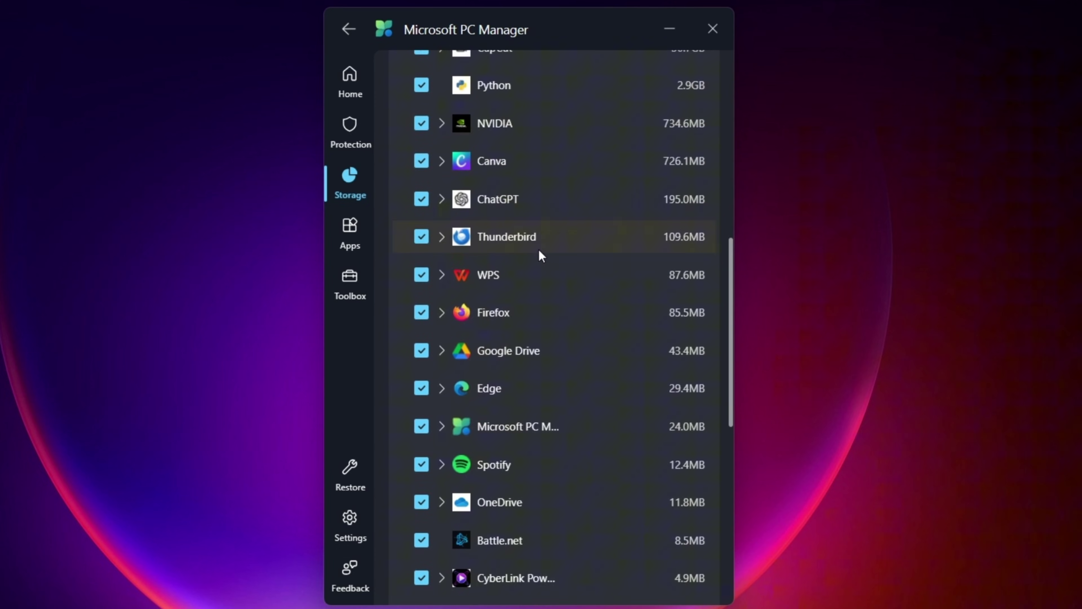
{"action": "scroll", "coordinate": [539, 250], "scroll_direction": "down", "scroll_amount": 8}
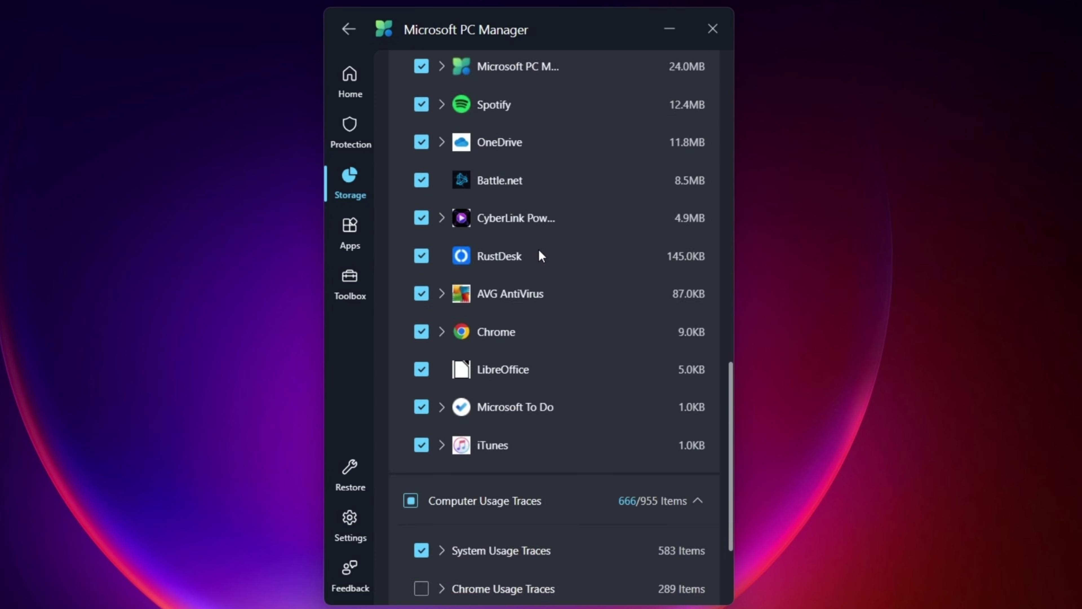
{"action": "scroll", "coordinate": [539, 249], "scroll_direction": "down", "scroll_amount": 4}
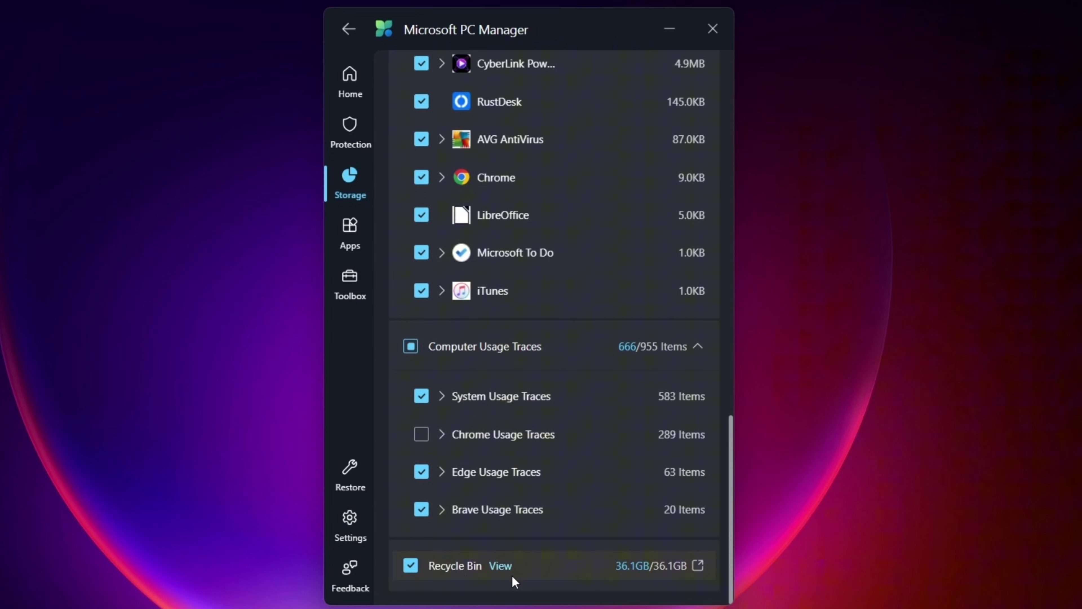
{"action": "scroll", "coordinate": [507, 540], "scroll_direction": "up", "scroll_amount": 20}
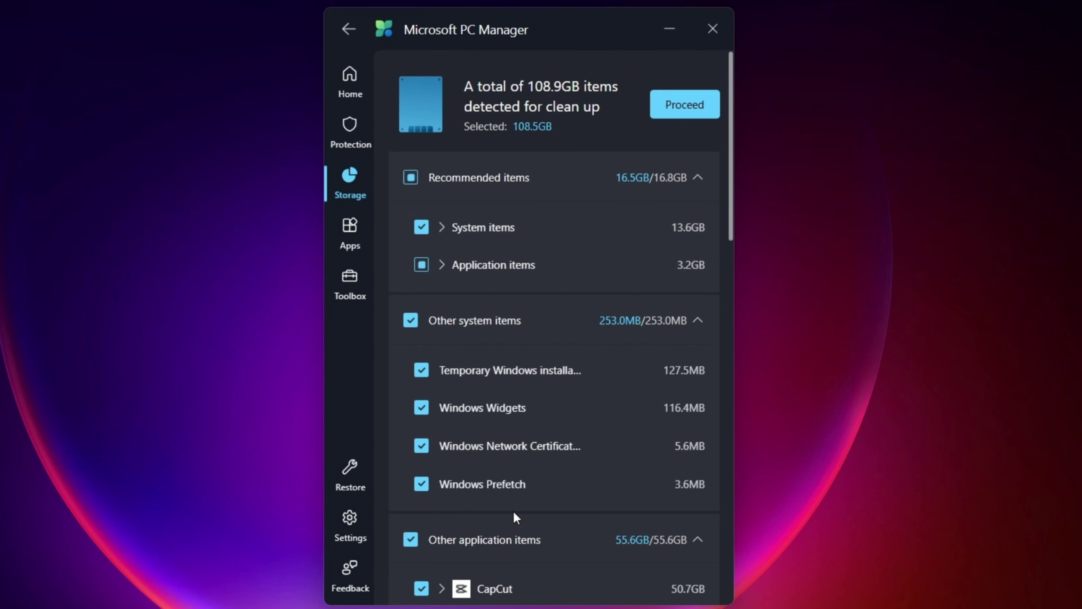
Step: Clean up the 108.5GB of selected items and return Home once 105.4GB is freed
{"action": "left_click", "coordinate": [684, 105]}
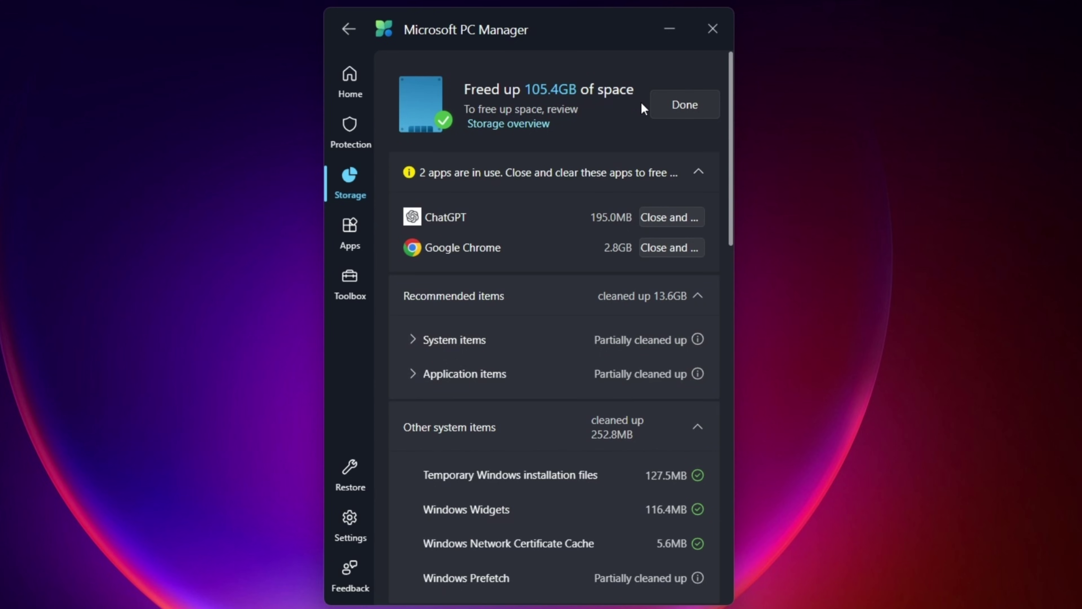
{"action": "left_click", "coordinate": [682, 106]}
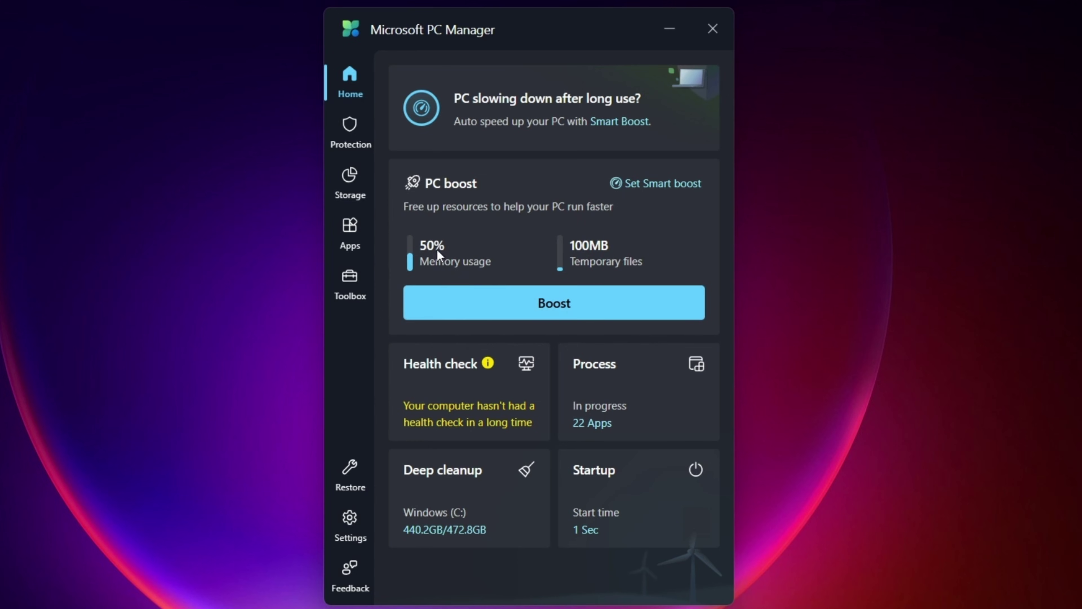
Step: Boost away 100MB of temporary files, then open Storage's Duplicate files disk list
{"action": "left_click", "coordinate": [532, 310]}
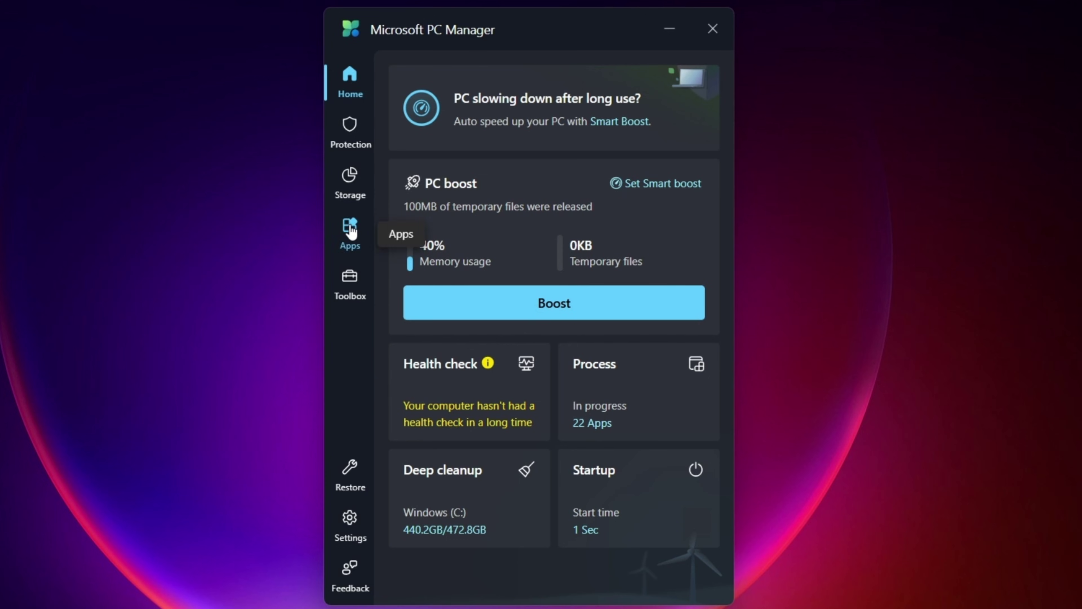
{"action": "left_click", "coordinate": [349, 181]}
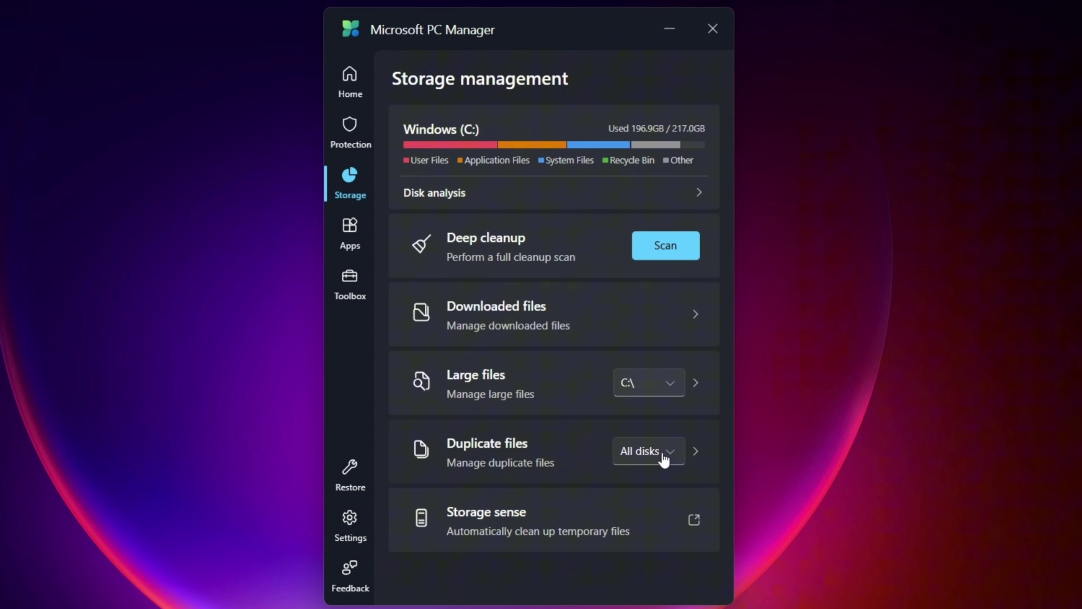
{"action": "left_click", "coordinate": [670, 460]}
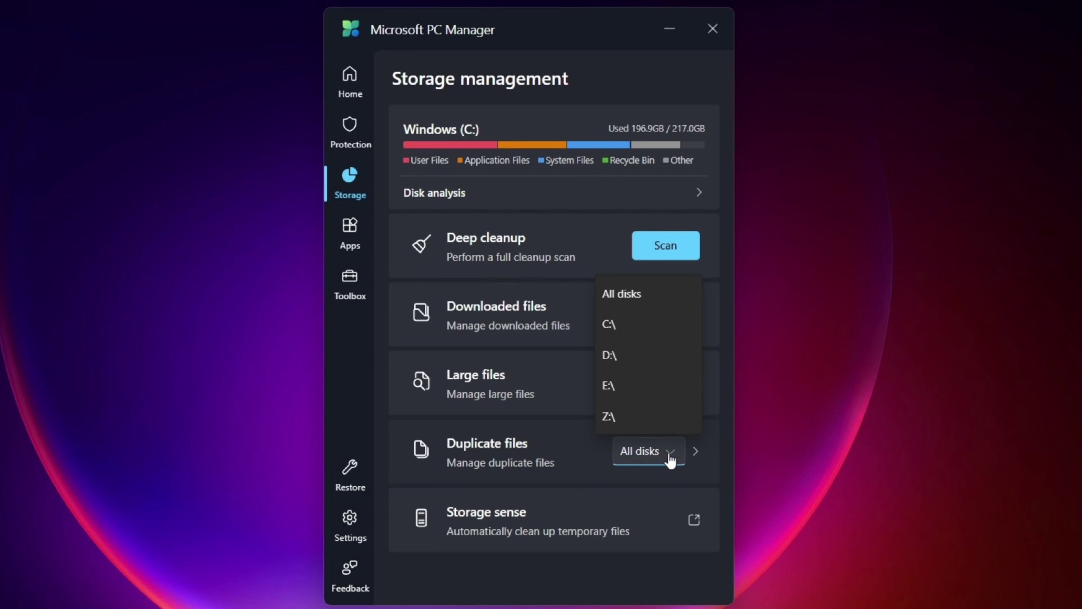
Step: Scan drive C for duplicate files and filter the results to videos only
{"action": "left_click", "coordinate": [636, 335]}
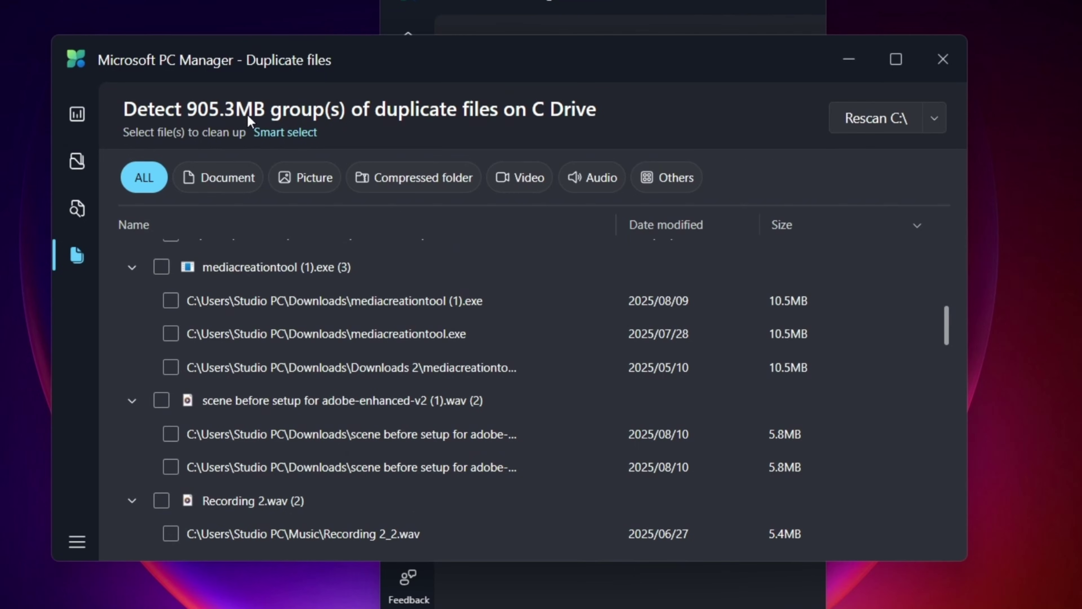
{"action": "scroll", "coordinate": [362, 282], "scroll_direction": "down", "scroll_amount": 10}
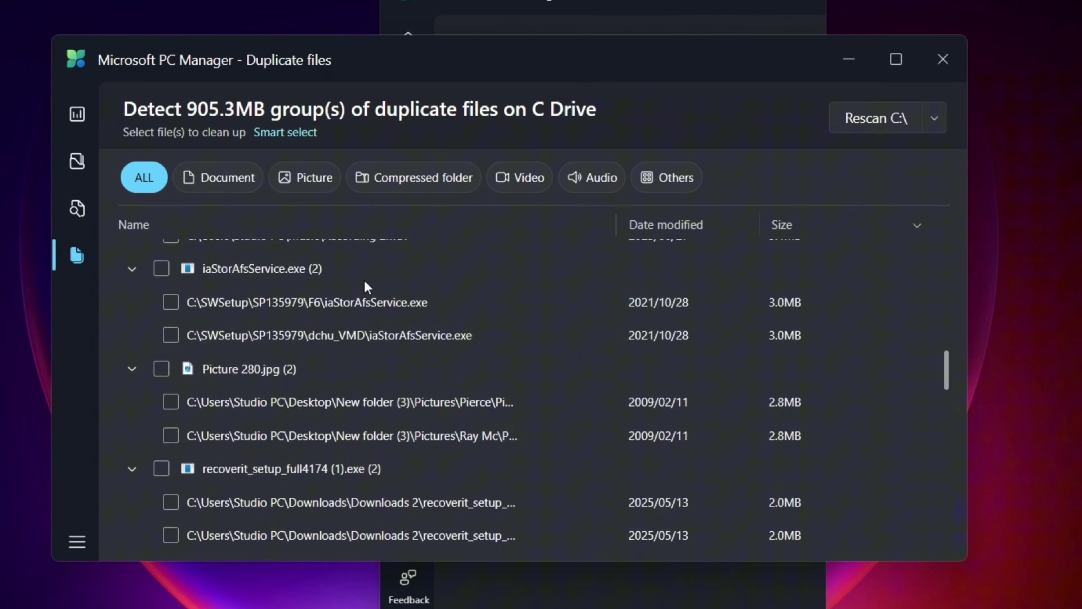
{"action": "scroll", "coordinate": [364, 283], "scroll_direction": "down", "scroll_amount": 10}
{"action": "scroll", "coordinate": [365, 285], "scroll_direction": "up", "scroll_amount": 20}
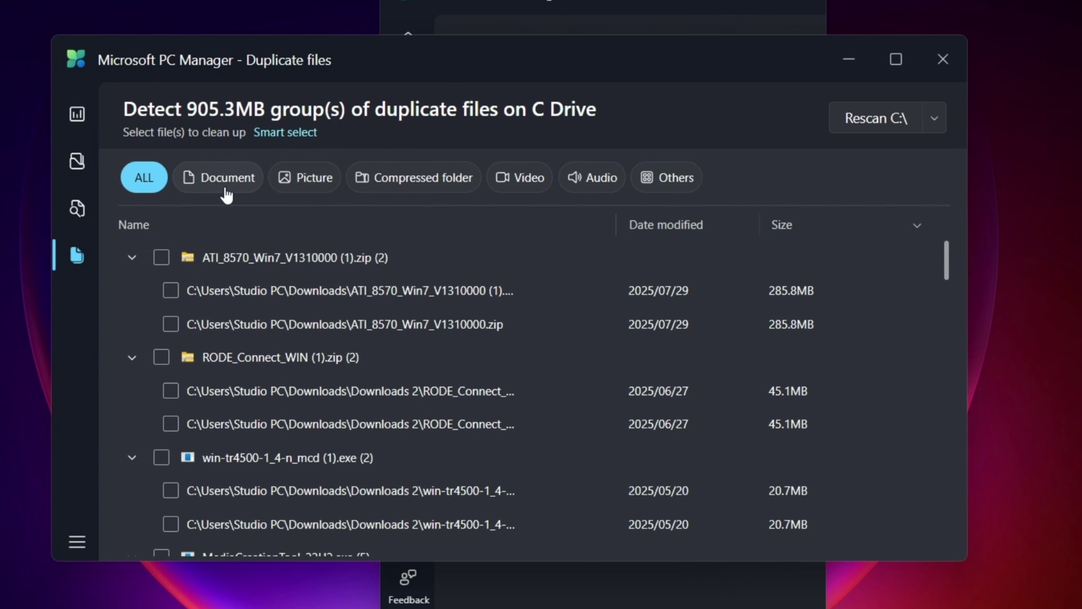
{"action": "left_click", "coordinate": [520, 181]}
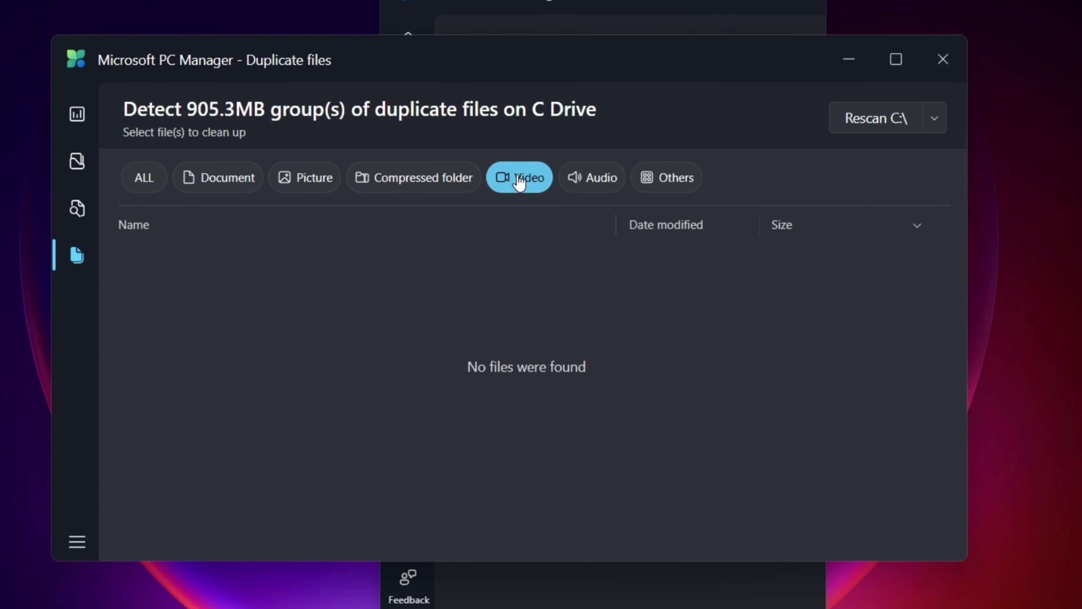
Step: Rescan drives D, E and C for duplicates, then close the duplicate files window
{"action": "left_click", "coordinate": [933, 125]}
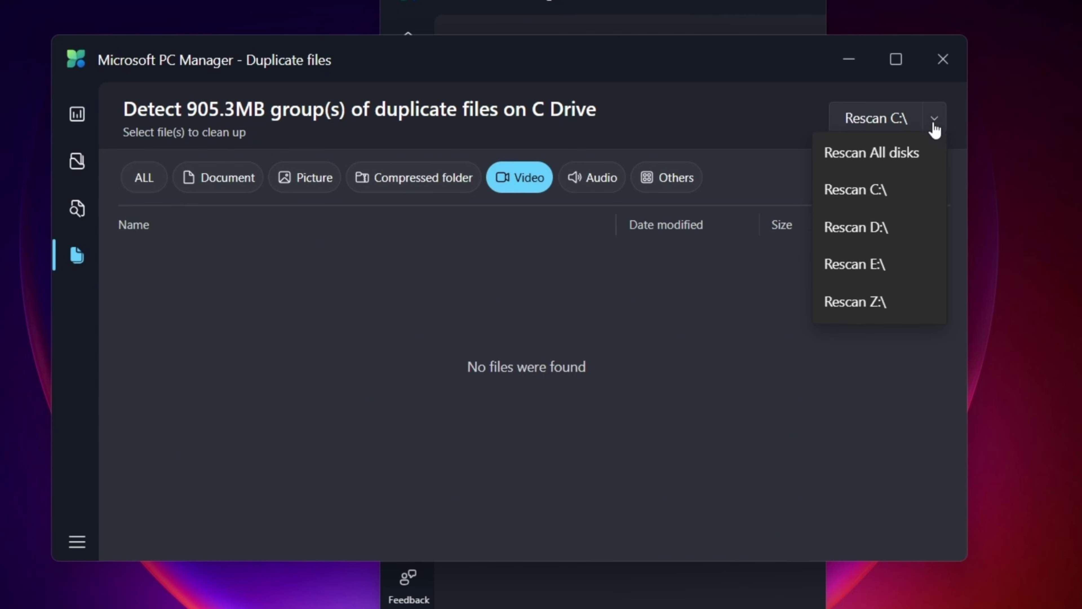
{"action": "left_click", "coordinate": [892, 235]}
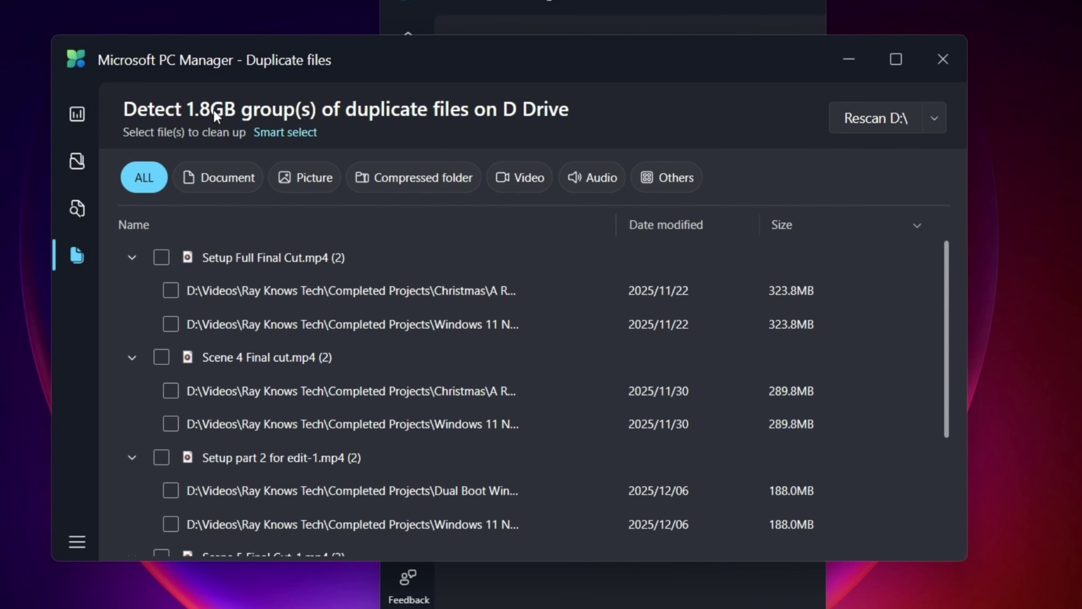
{"action": "left_click", "coordinate": [934, 121]}
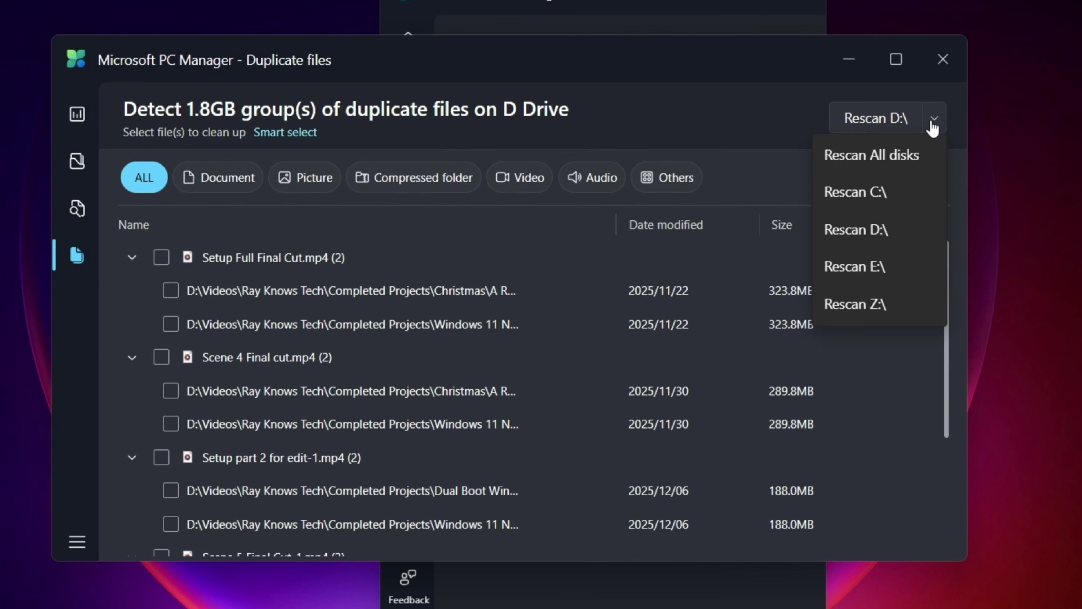
{"action": "left_click", "coordinate": [899, 269]}
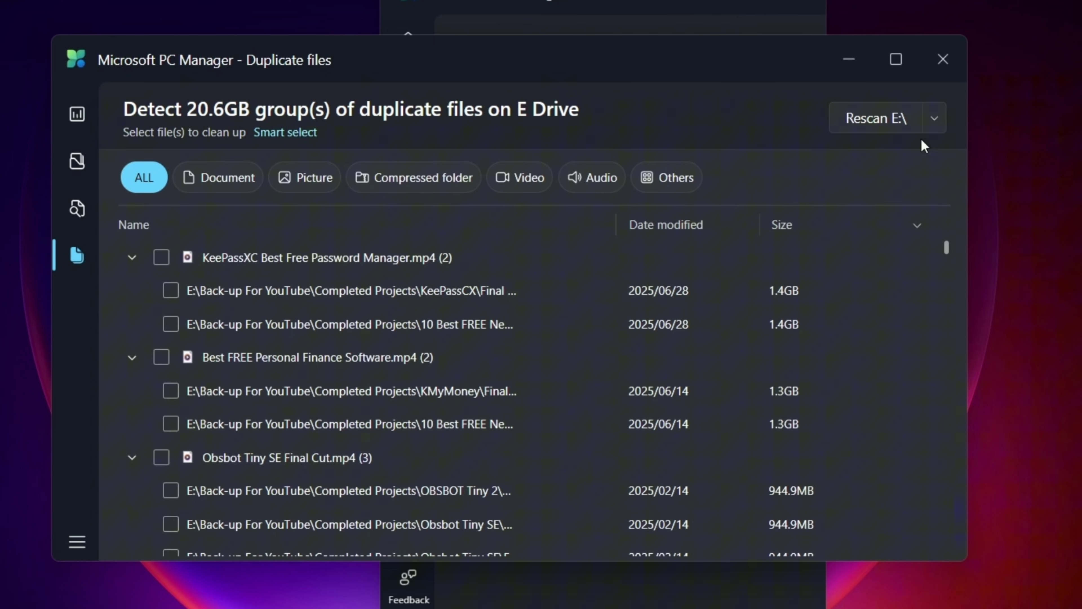
{"action": "left_click", "coordinate": [937, 126]}
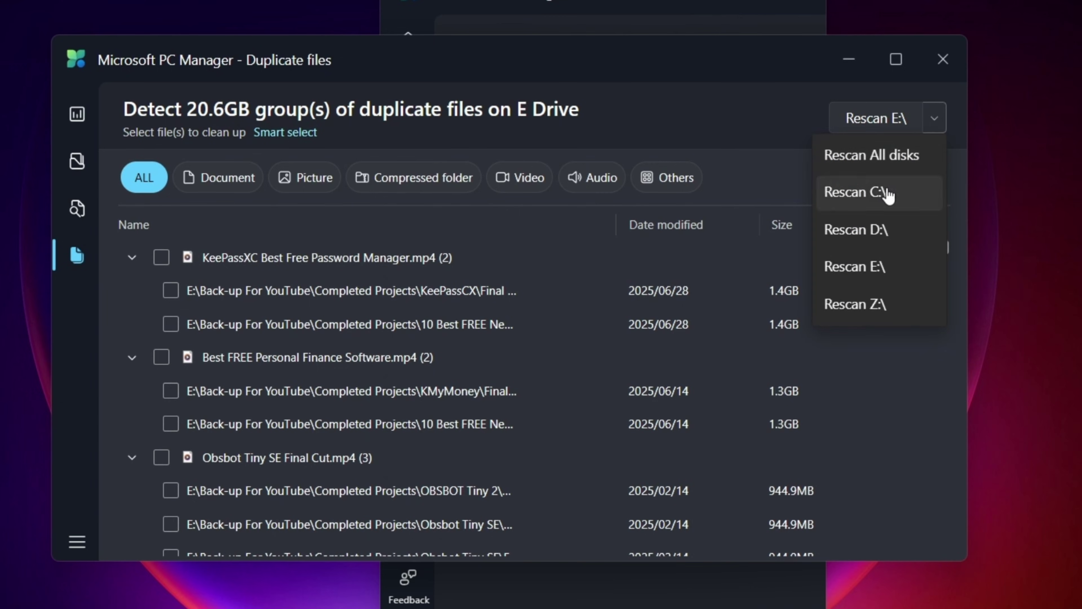
{"action": "left_click", "coordinate": [856, 192]}
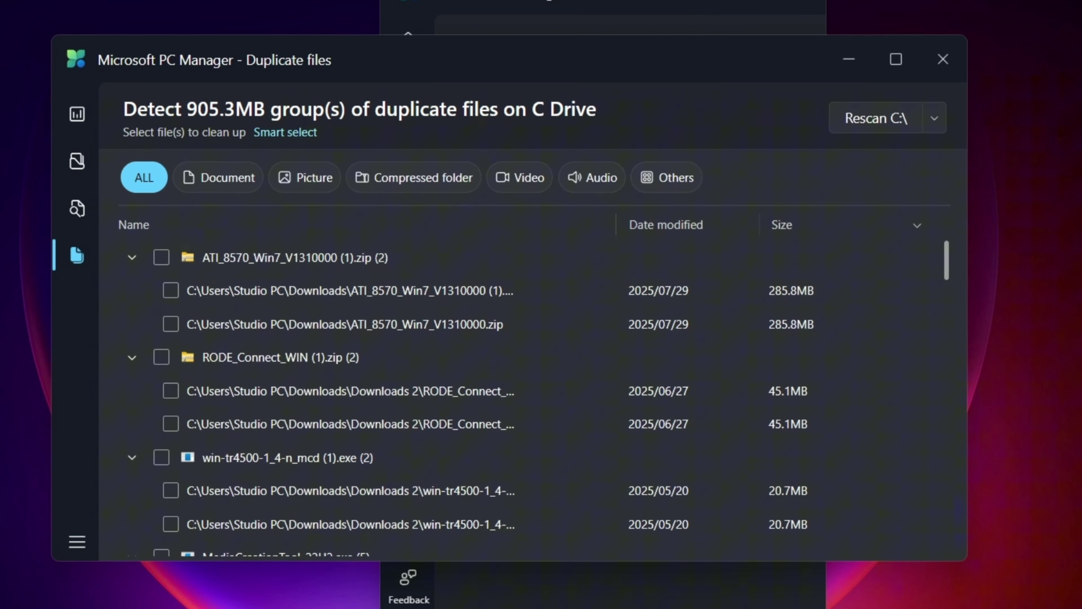
{"action": "left_click", "coordinate": [950, 62]}
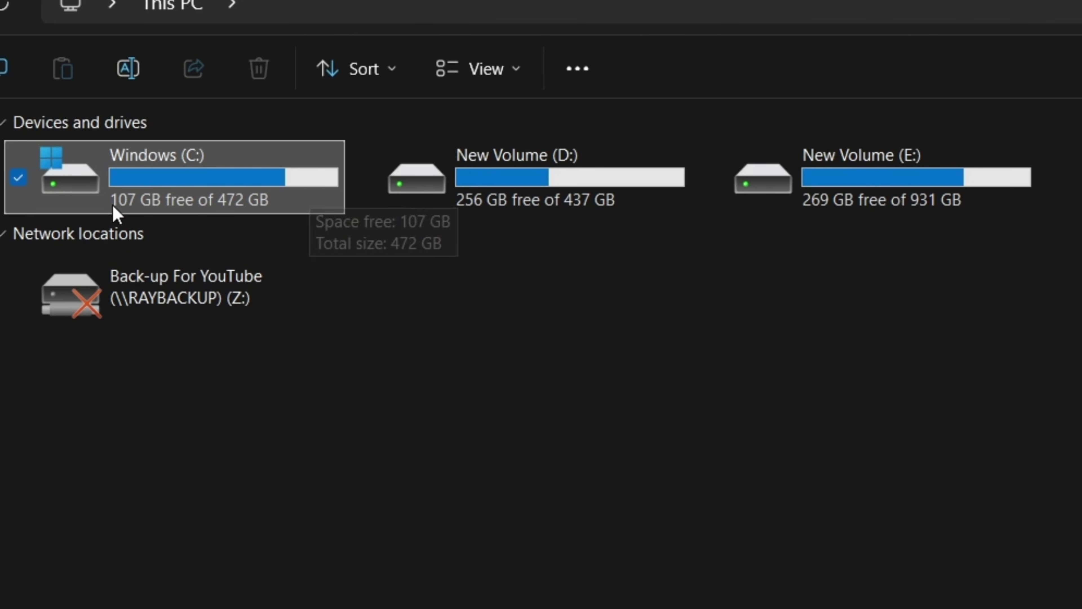
{"action": "mouse_move", "coordinate": [148, 206]}
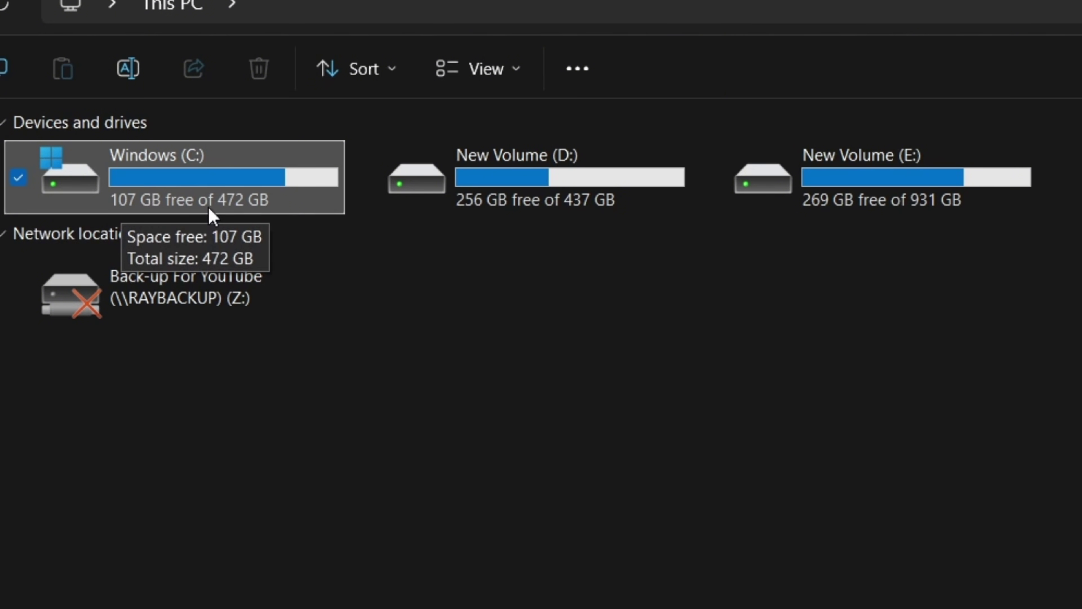